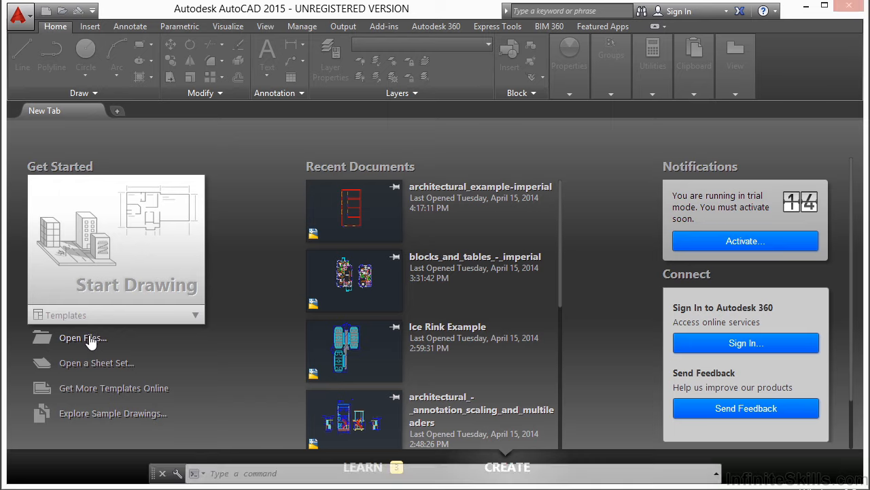
Step: Open the drawing architectural_example-imperial.dwg from the 09 folder
left_click(389, 139)
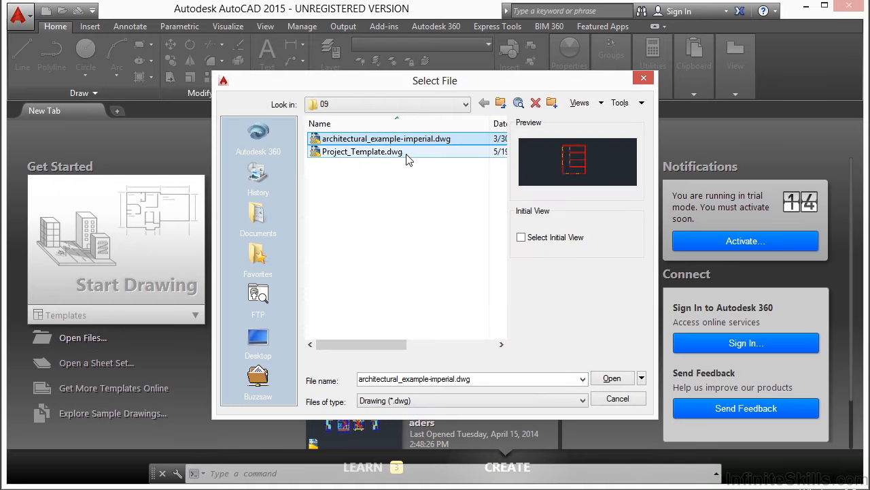
left_click(612, 379)
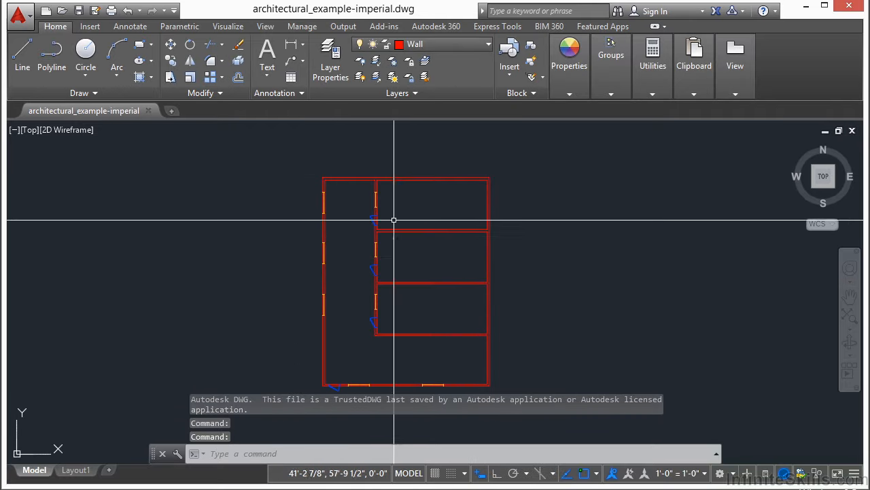
middle_click_drag(557, 250, 340, 246)
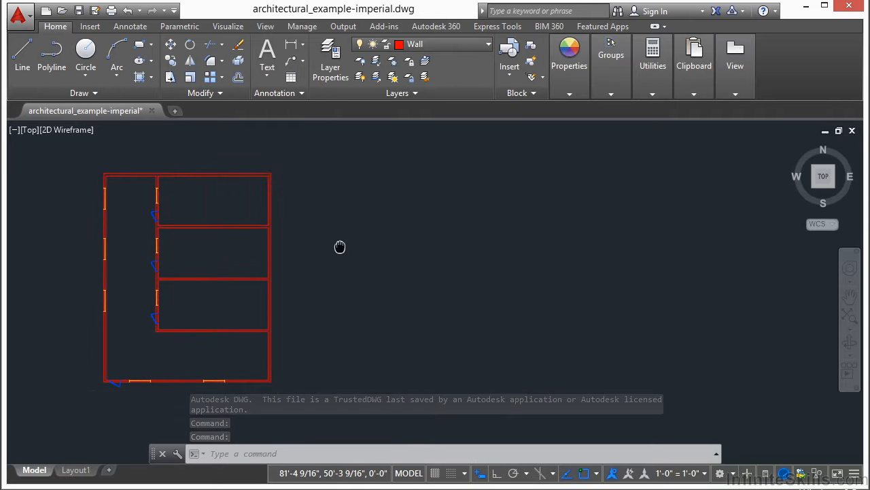
Step: Open the layer properties manager and create a new layer, keeping its default name and properties
left_click(329, 59)
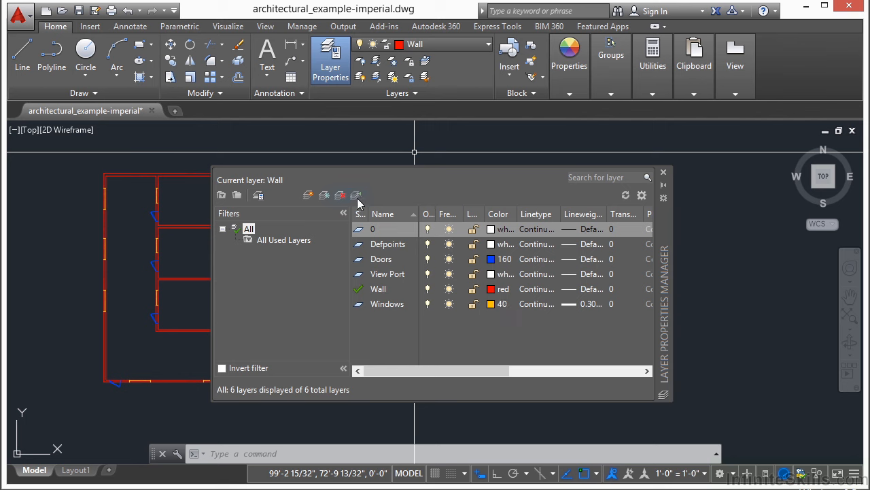
left_click(308, 196)
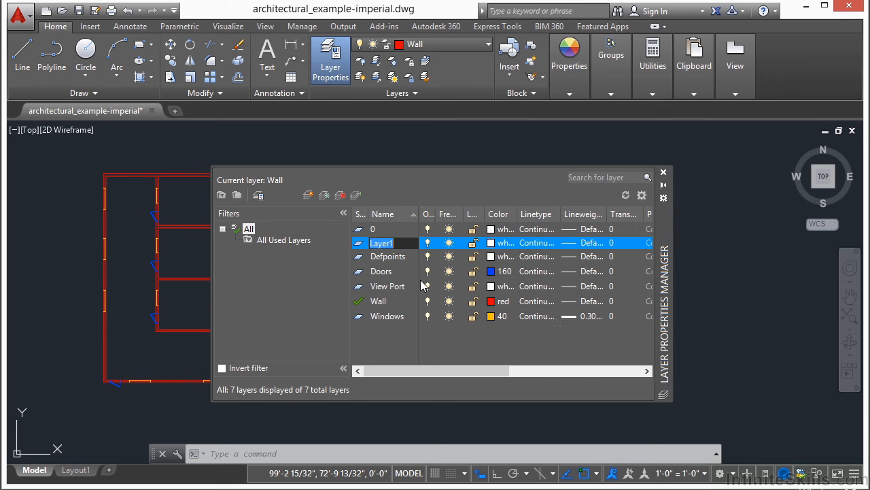
key("Return")
left_click(449, 244)
left_click(448, 243)
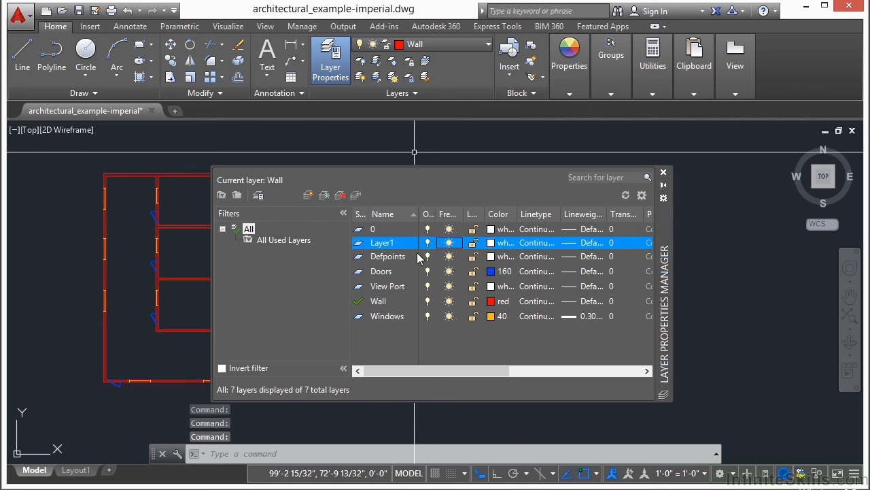
Step: Make the newly created layer the current layer
double_click(400, 243)
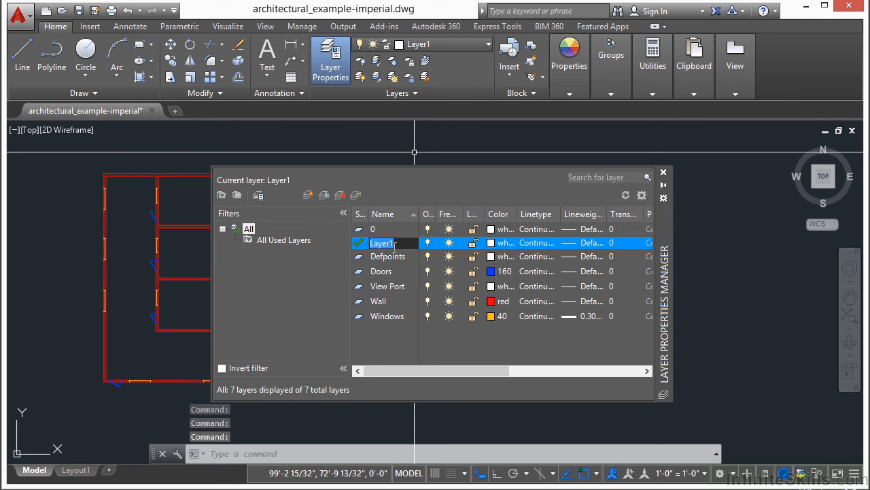
left_click(362, 246)
double_click(361, 257)
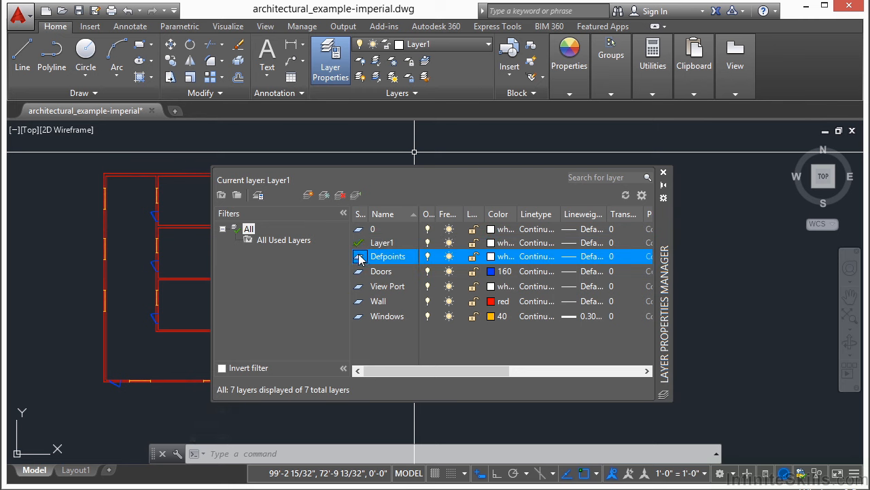
Step: Rename the current layer, Layer1, as New Layer Name
double_click(399, 244)
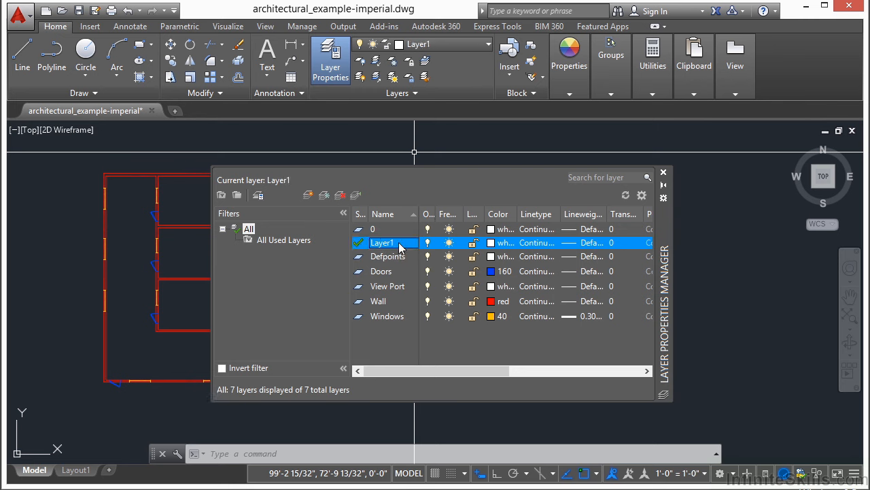
right_click(399, 247)
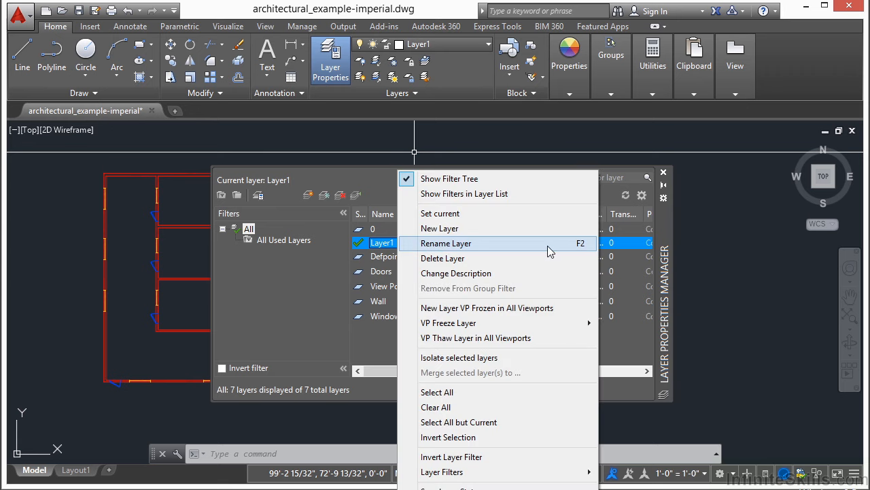
left_click(524, 246)
type("New Layer Name")
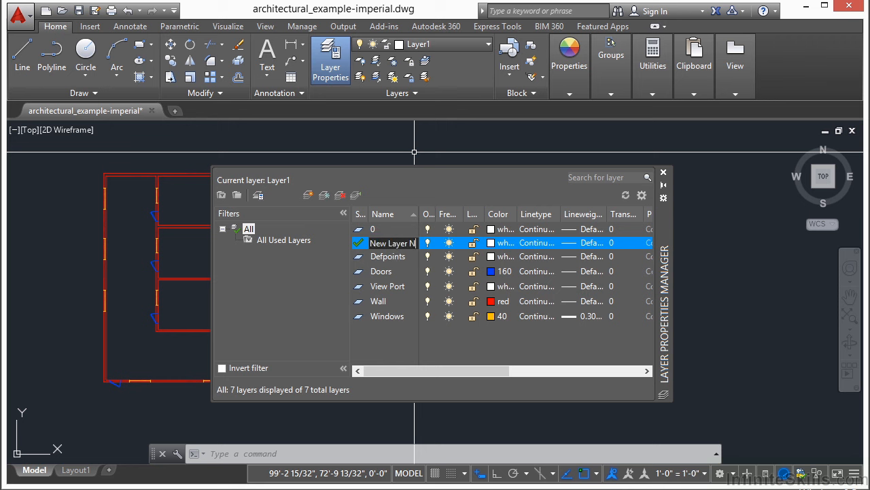
key("Return")
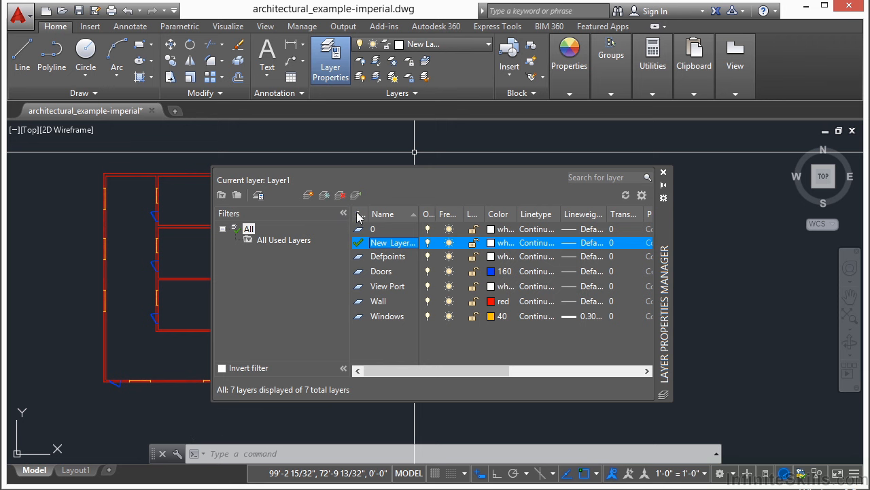
Step: Widen the Status and Name columns and enlarge the layer manager enough to show the Description column
left_click_drag(361, 222, 329, 213)
left_click_drag(381, 213, 393, 213)
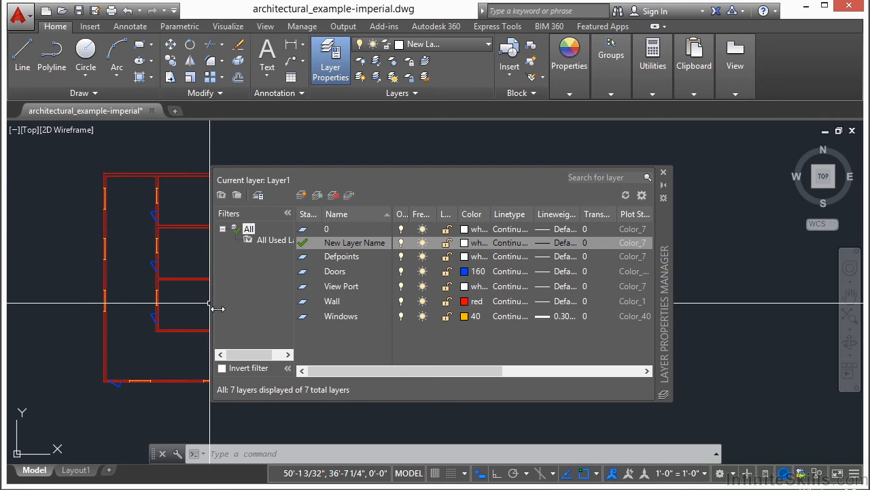
left_click_drag(213, 311, 83, 310)
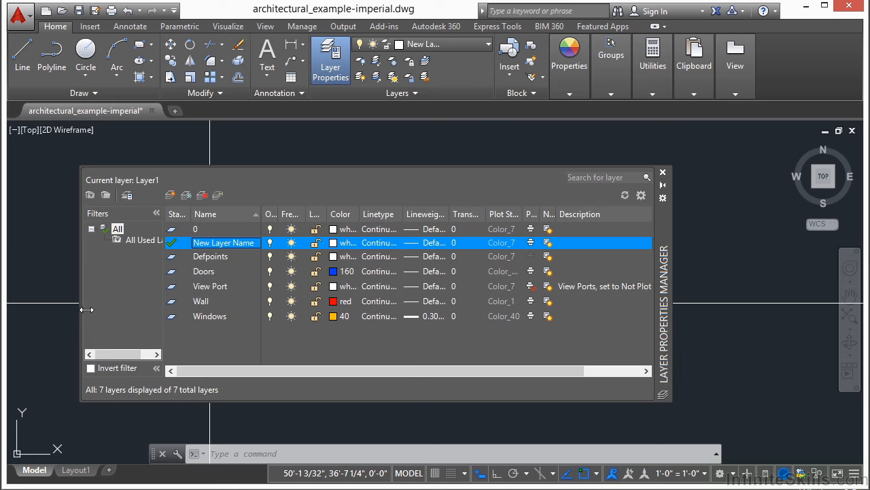
left_click_drag(665, 276, 672, 278)
left_click(693, 271)
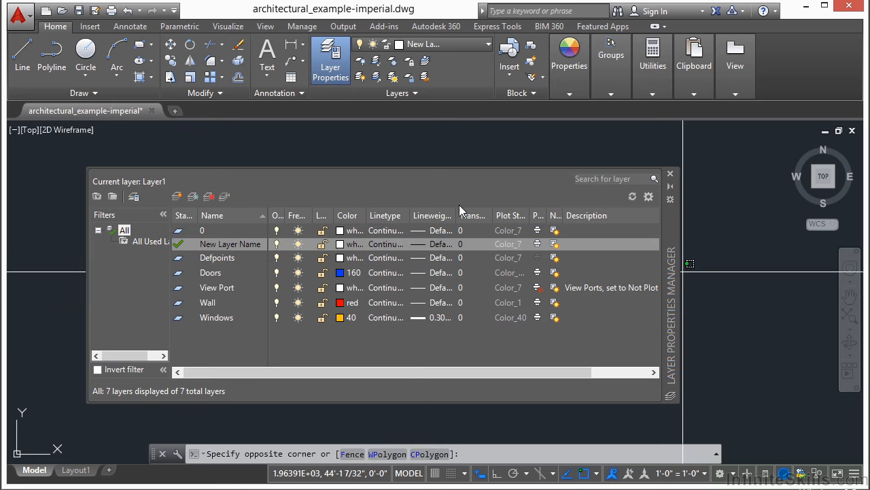
left_click(449, 185)
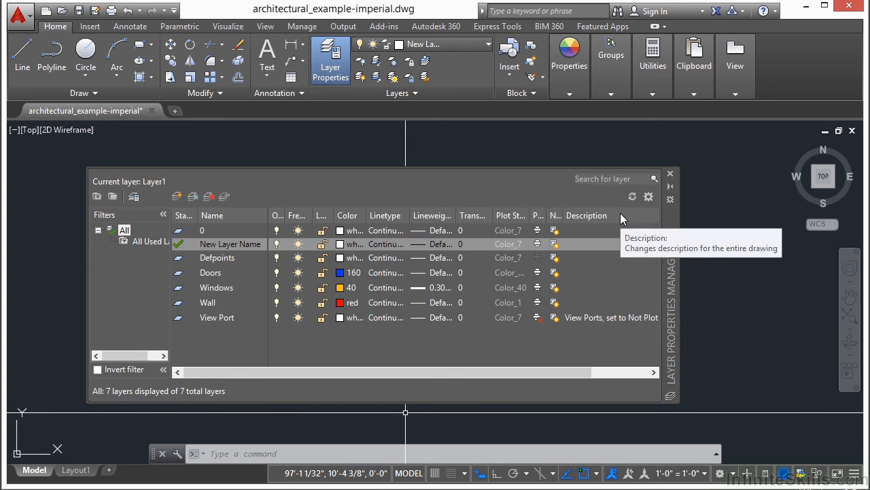
Step: Hide the Description column in the layer list and turn it back on
right_click(620, 223)
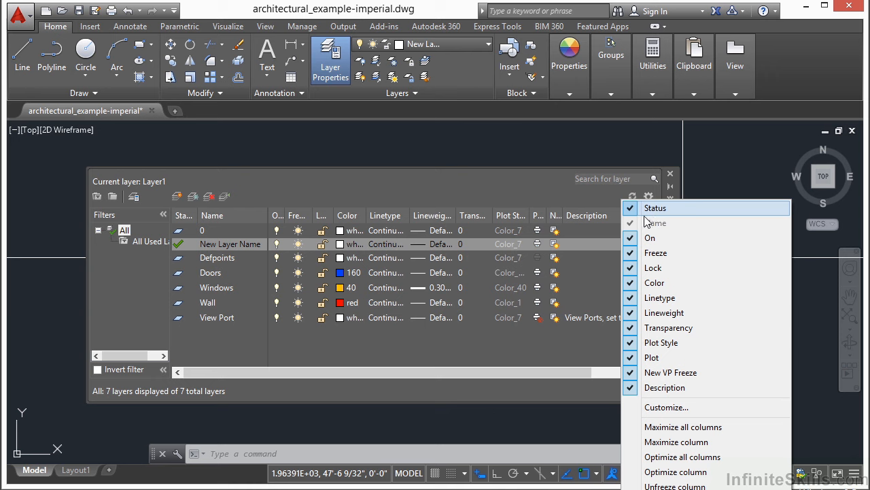
left_click(653, 386)
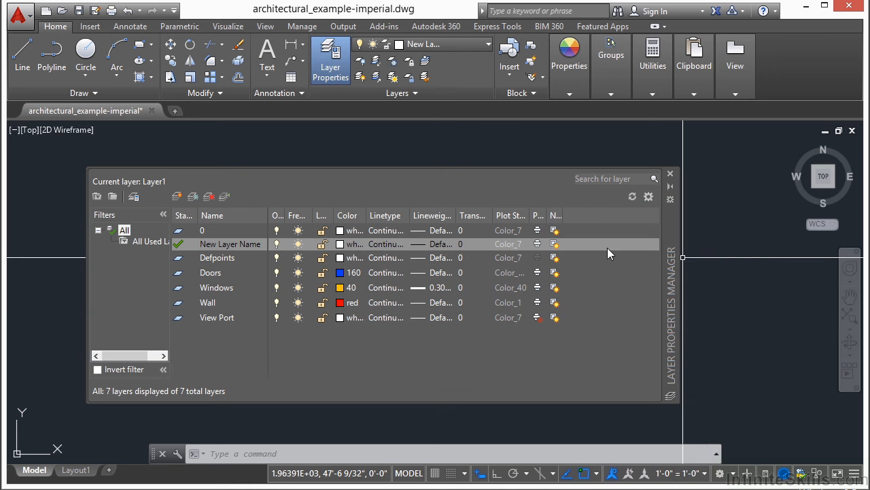
right_click(601, 216)
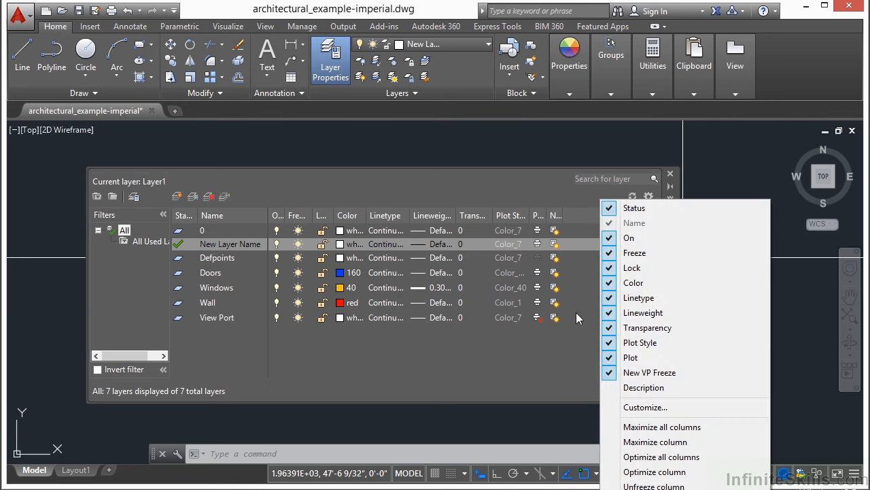
left_click(612, 387)
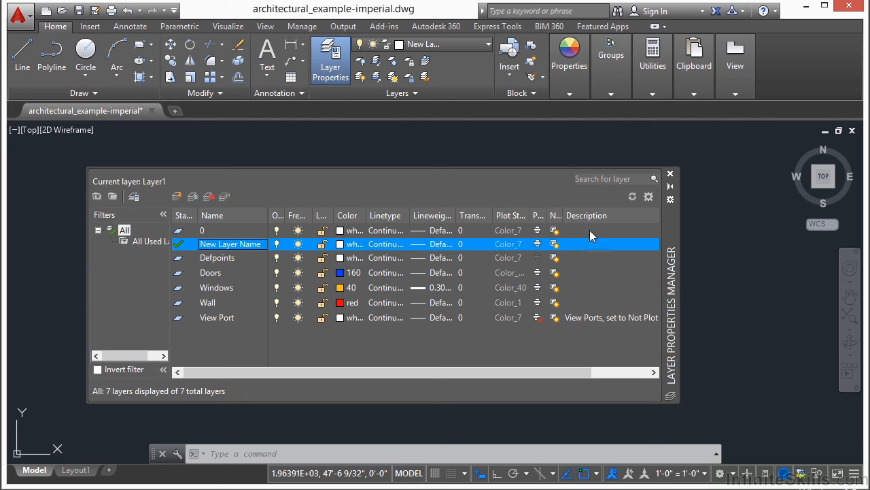
Step: Select the View Port layer's description and widen the Plot column in the layer list
left_click_drag(532, 372, 588, 372)
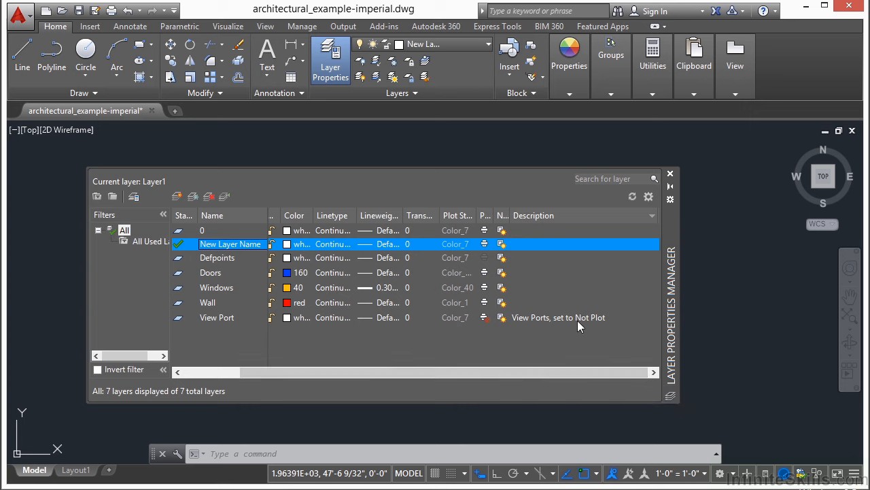
double_click(577, 319)
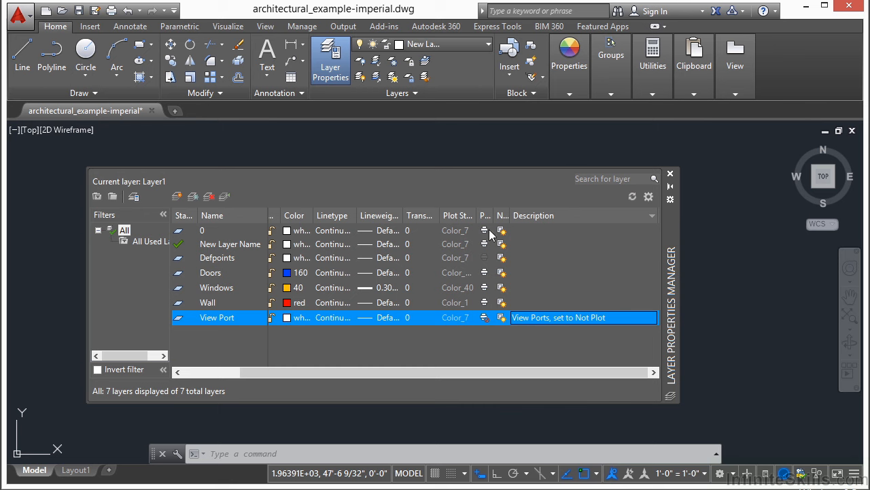
left_click_drag(494, 215, 524, 213)
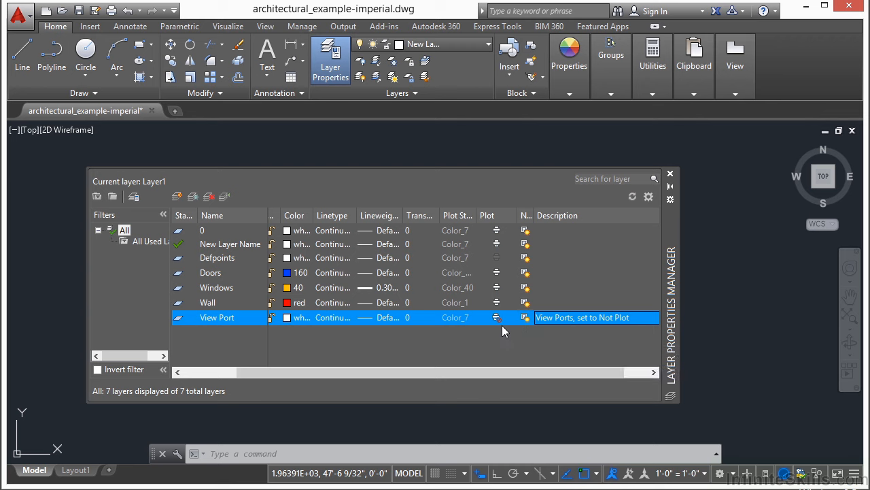
left_click_drag(495, 372, 439, 373)
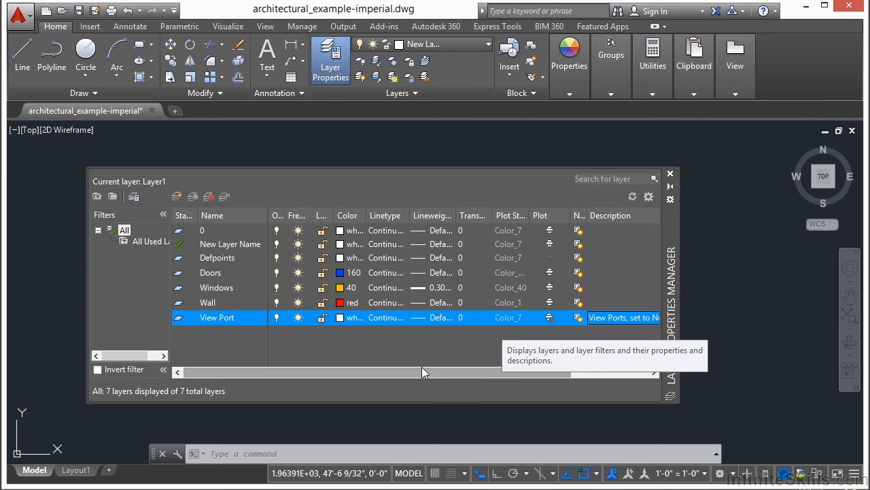
Step: Turn off the selected New Layer Name, Windows and View Port layers while keeping the current layer on, and switch them back on
left_click(218, 273, "shift")
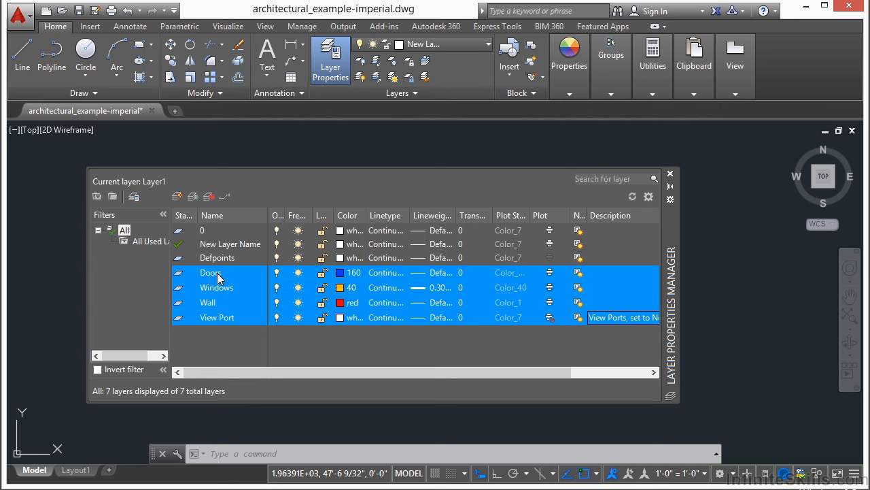
left_click(225, 341)
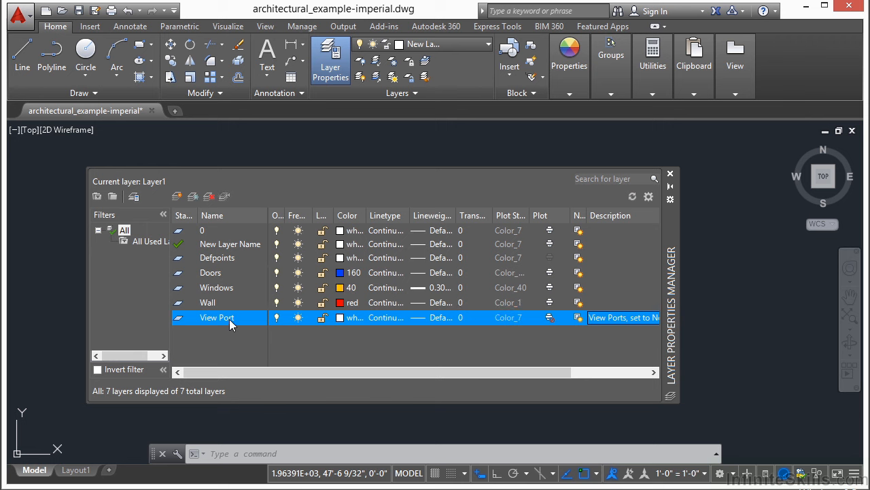
left_click(218, 288, "ctrl")
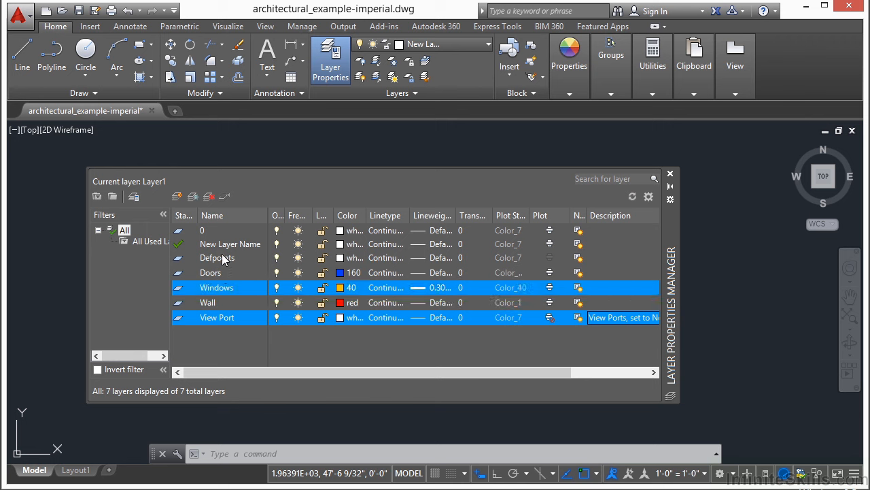
left_click(229, 246, "ctrl")
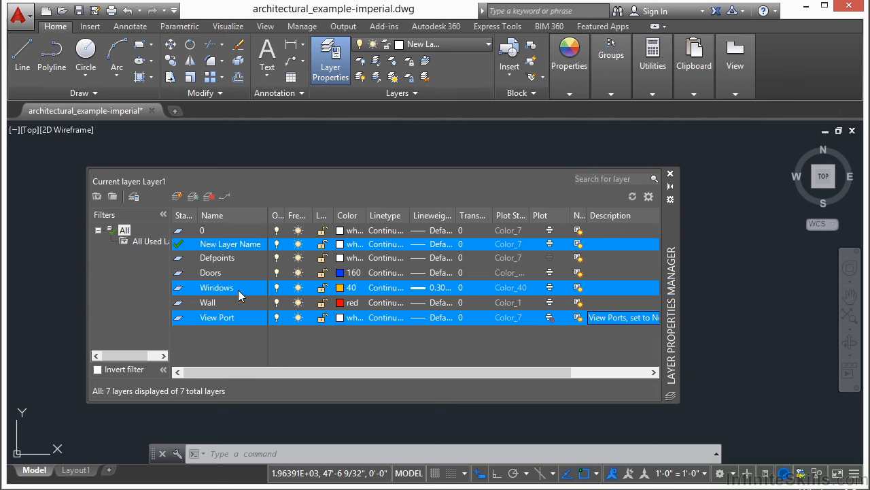
left_click(276, 288)
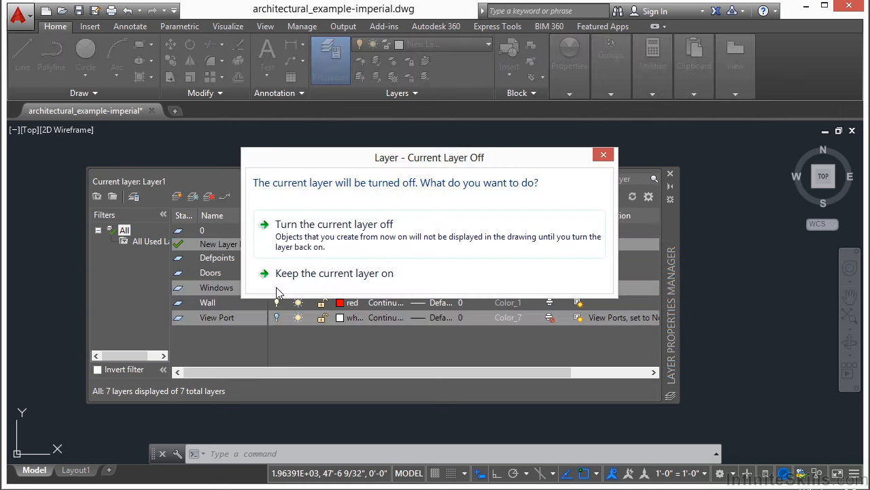
left_click(299, 275)
left_click(277, 288)
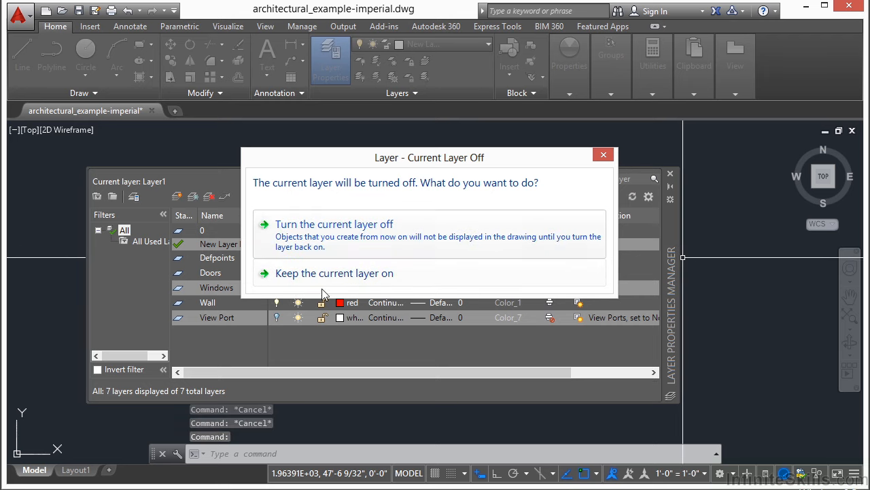
left_click(320, 280)
left_click(277, 289)
left_click(276, 303)
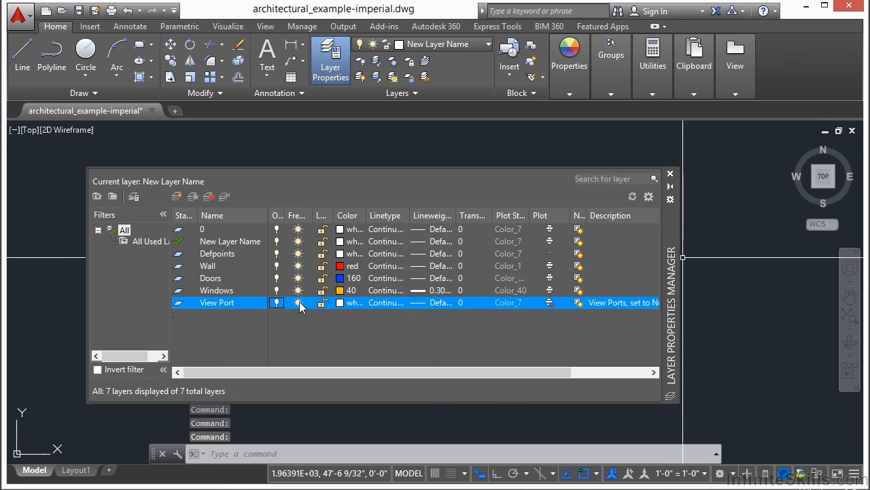
Step: Set the color of the Doors, Windows and View Port layers to cyan in one change
left_click(340, 279, "shift")
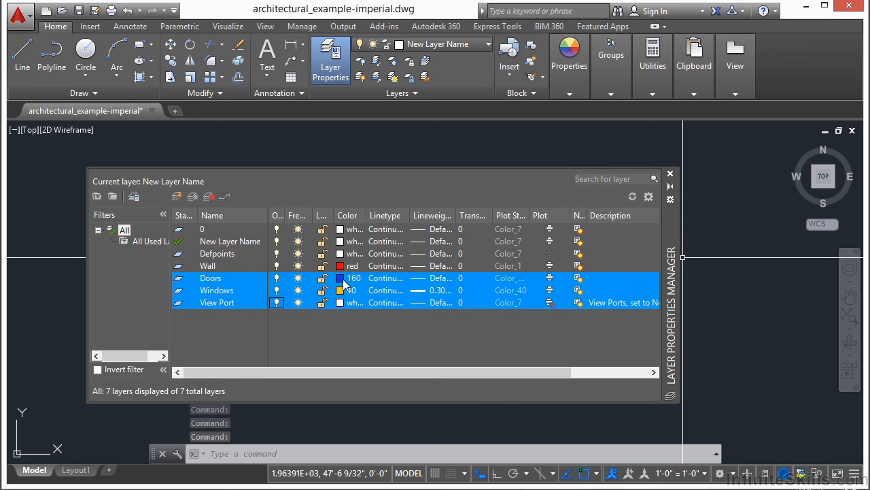
left_click(340, 278)
double_click(365, 282)
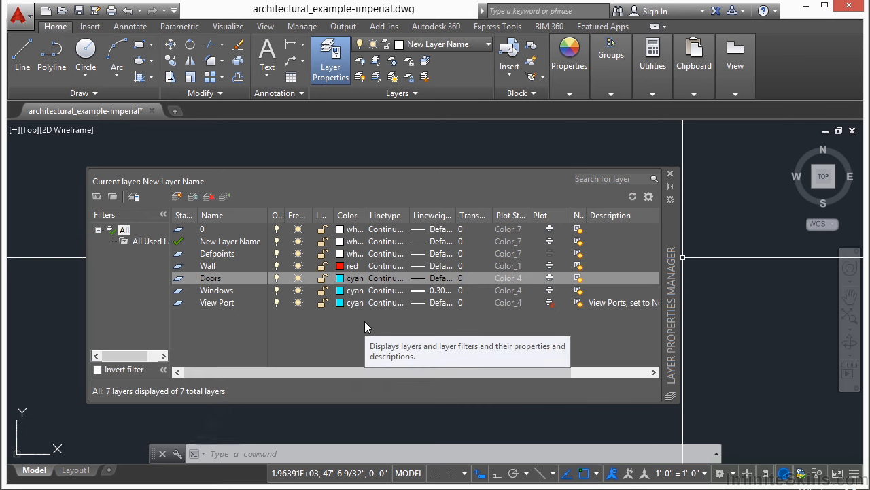
left_click(345, 338)
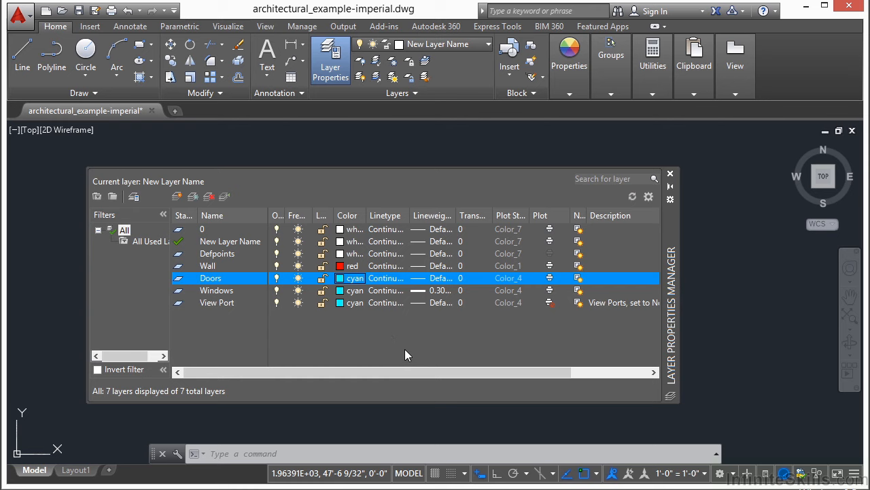
left_click_drag(419, 372, 470, 371)
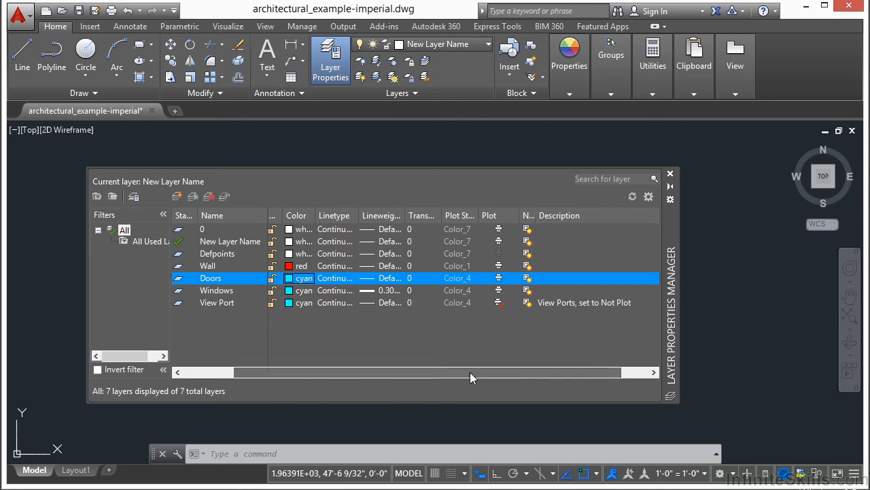
Step: Widen the New VP Freeze column, freeze the Doors layer in new viewports and close the layer manager
left_click_drag(545, 215, 561, 216)
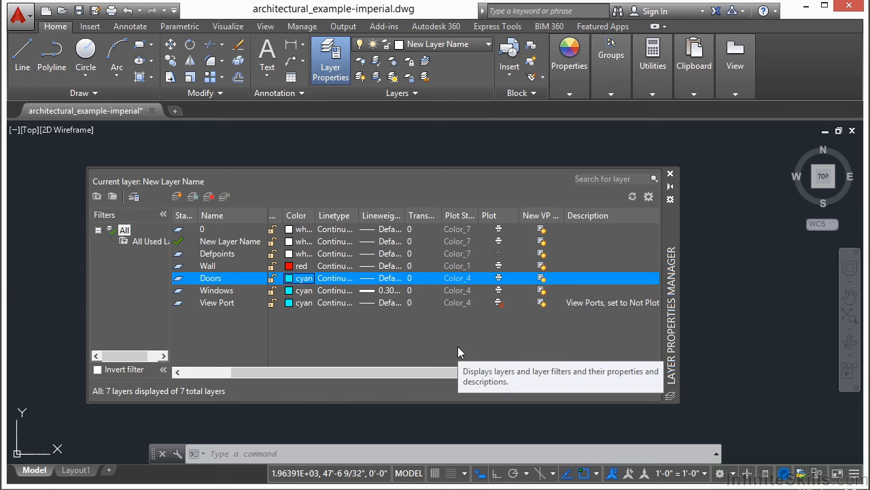
left_click(541, 279)
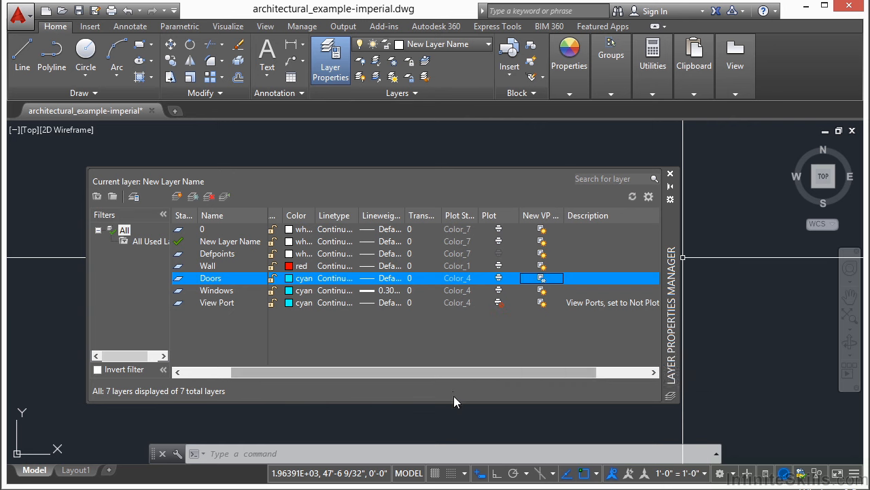
left_click(670, 174)
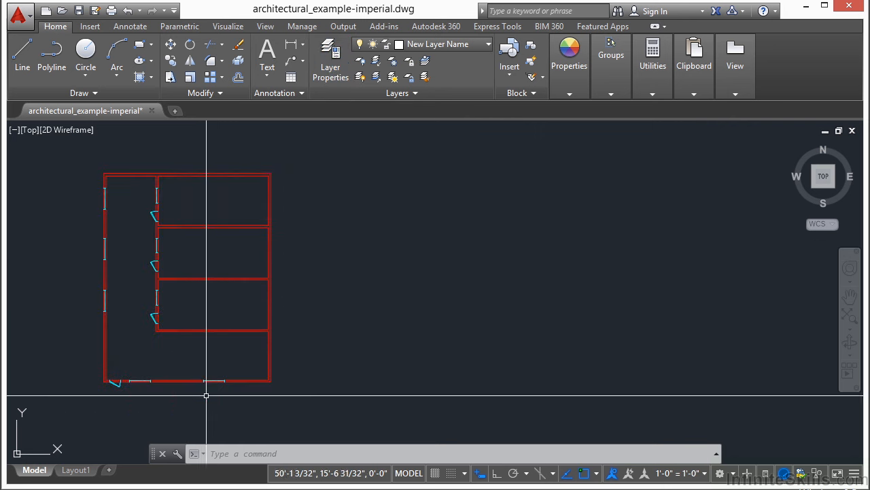
Step: Switch to Layout1 and delete the existing viewport from the sheet
left_click(77, 470)
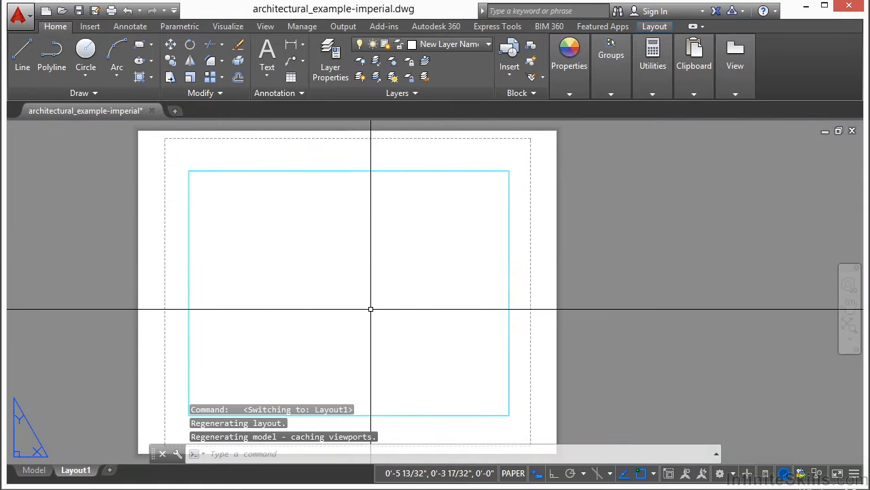
left_click(543, 253)
scroll(453, 215, "down", 3)
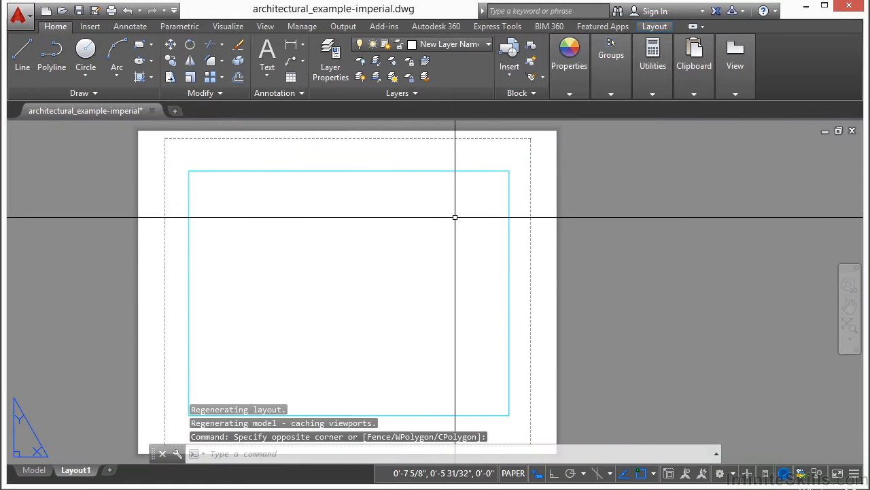
left_click(431, 202)
key("Delete")
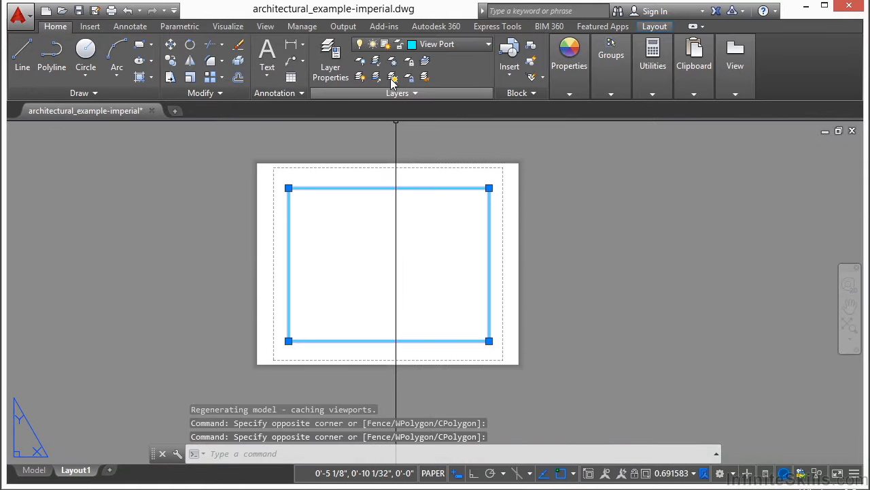
left_click(431, 214)
type("vports")
key("Return")
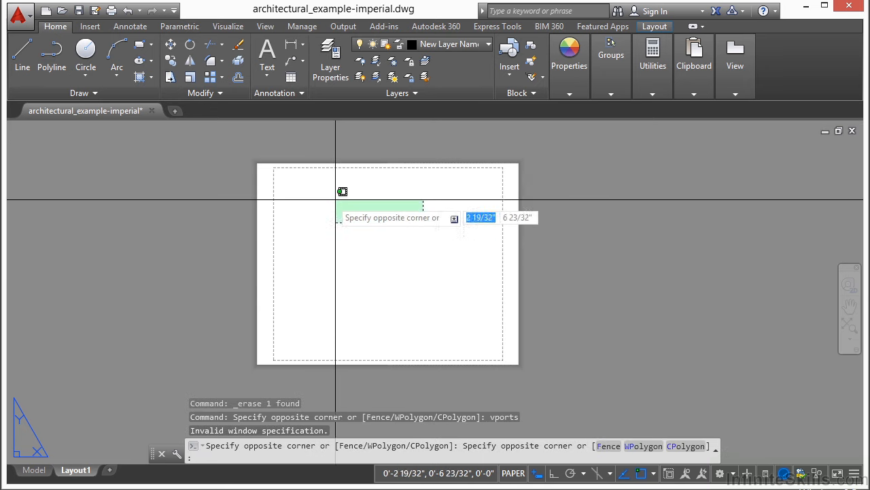
left_click(291, 171)
Step: Create a Single viewport with VPORTS, placing its opposite corners freehand inside the printable area of the Layout1 sheet
type("vports")
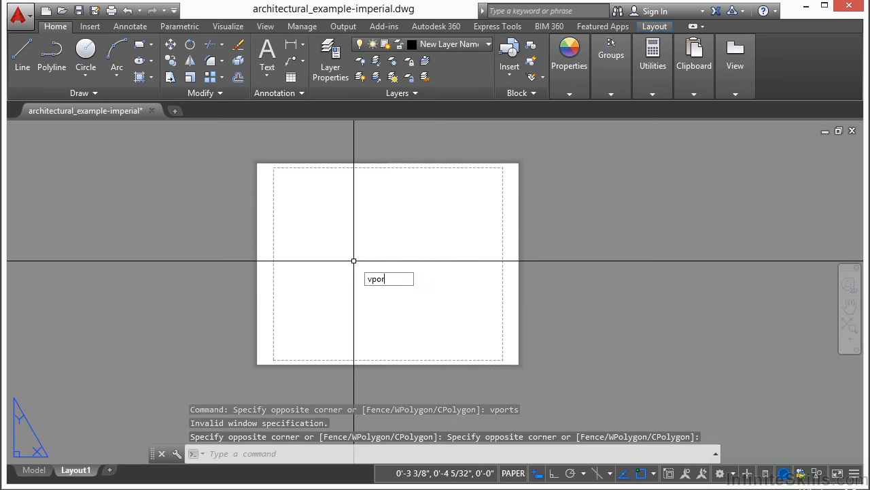
key("Return")
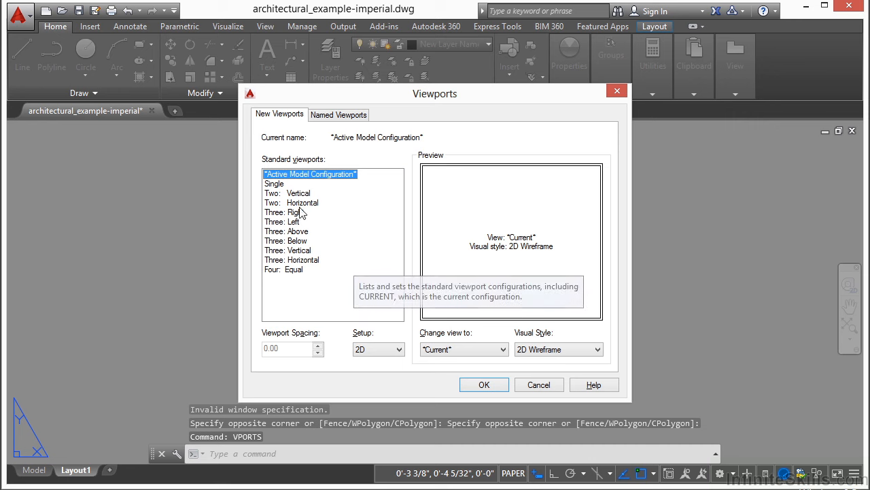
left_click(274, 183)
left_click(484, 385)
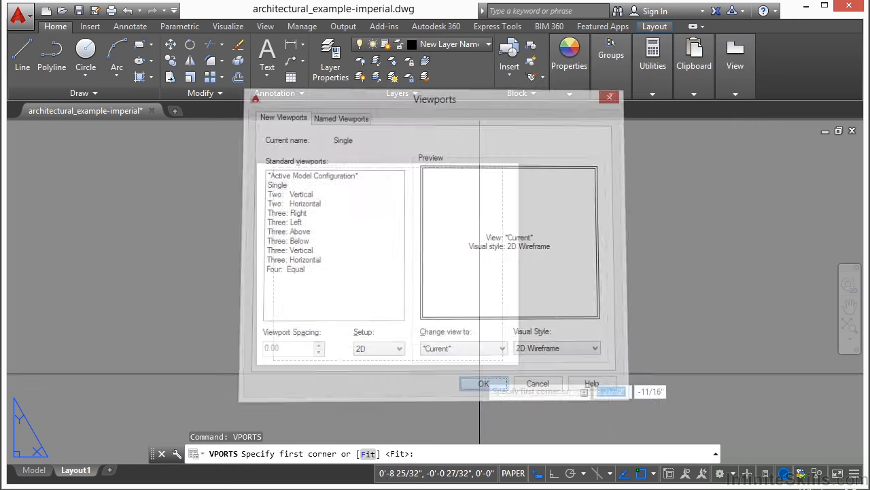
left_click(298, 332)
left_click(446, 208)
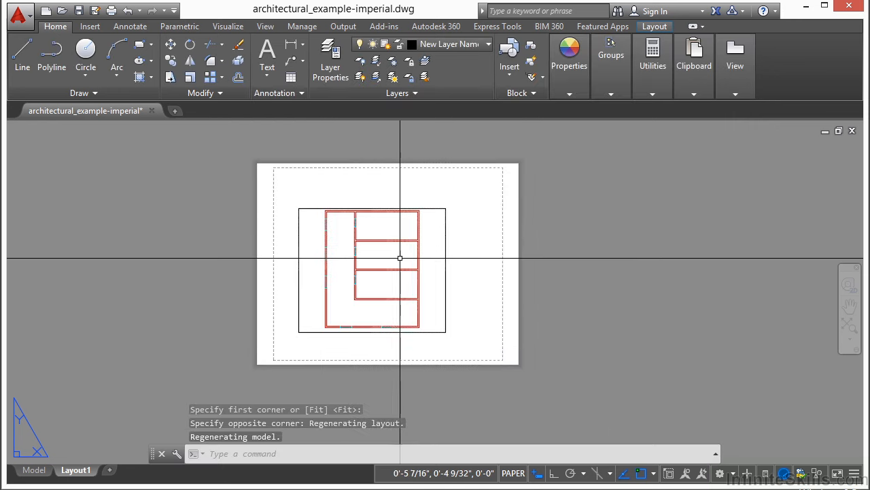
Step: Inspect the walls and door openings in the new viewport and activate its model space
scroll(419, 252, "up", 8)
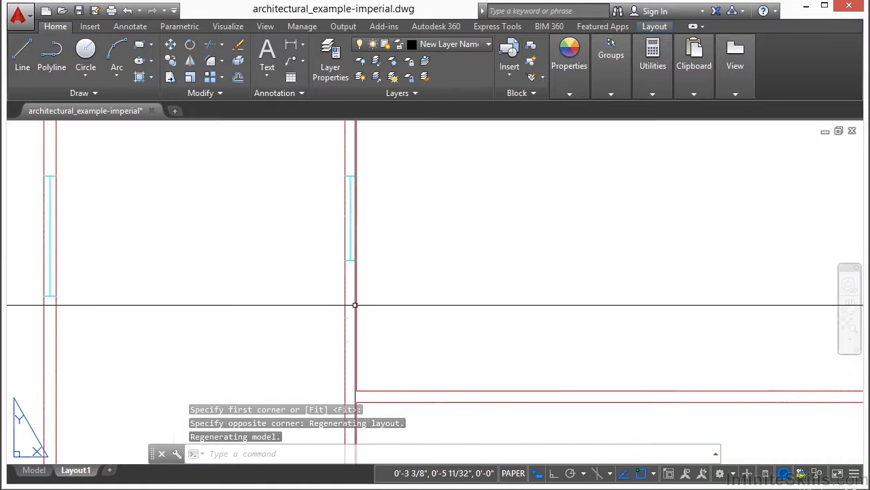
scroll(374, 281, "down", 5)
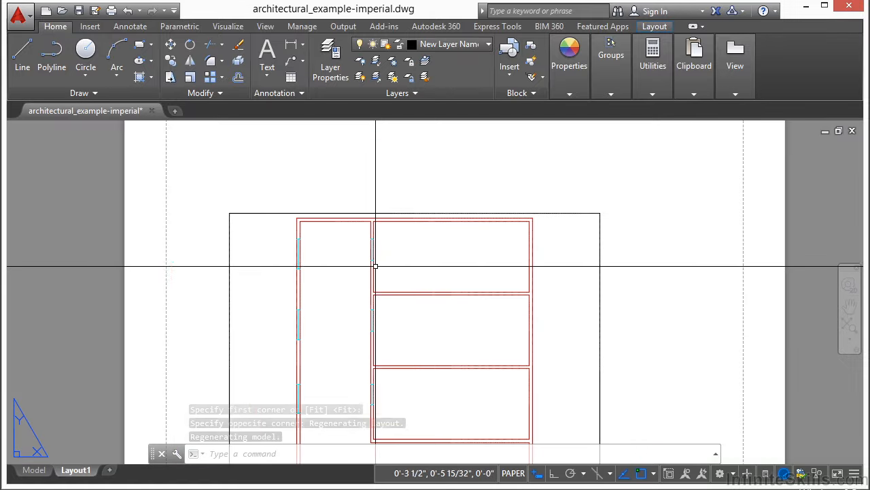
double_click(429, 255)
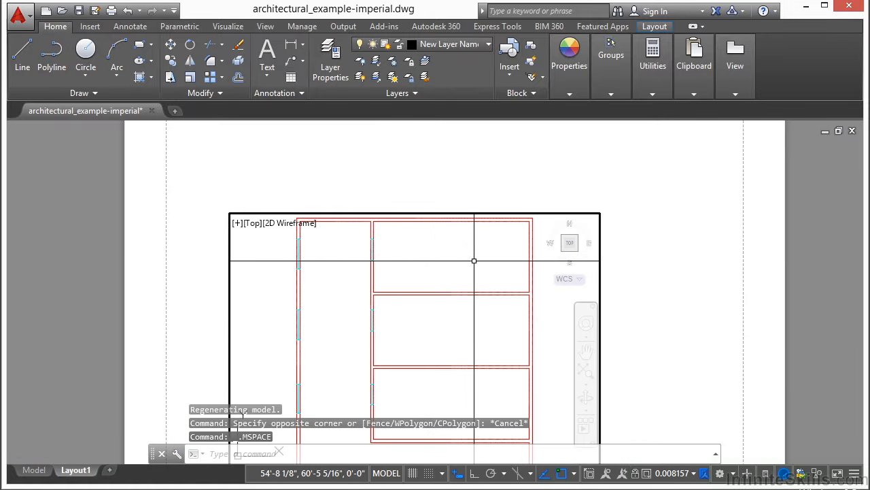
Step: Widen the VP Freeze column in the layer list and thaw the Doors layer in the current viewport
left_click(326, 59)
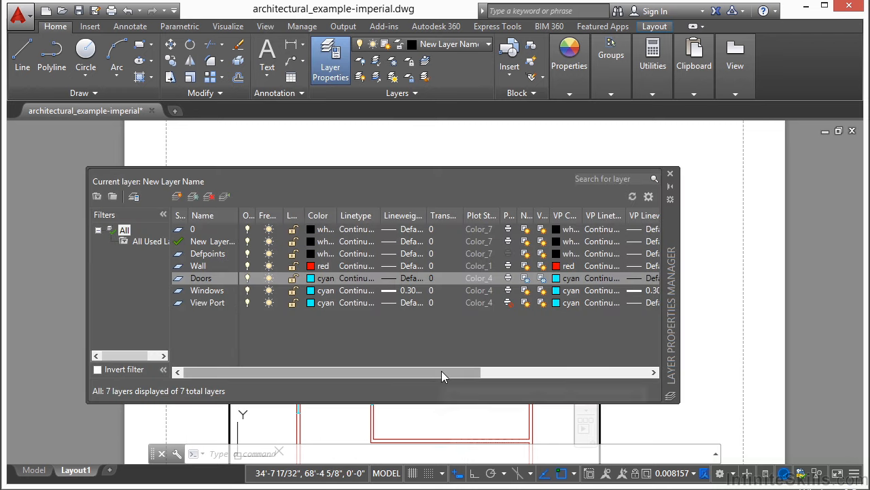
left_click_drag(447, 375, 542, 380)
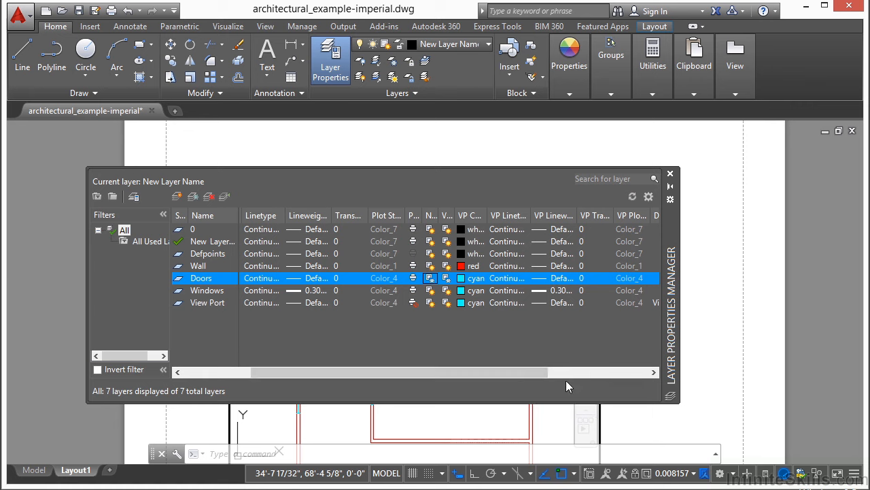
left_click_drag(454, 216, 475, 216)
left_click(460, 284)
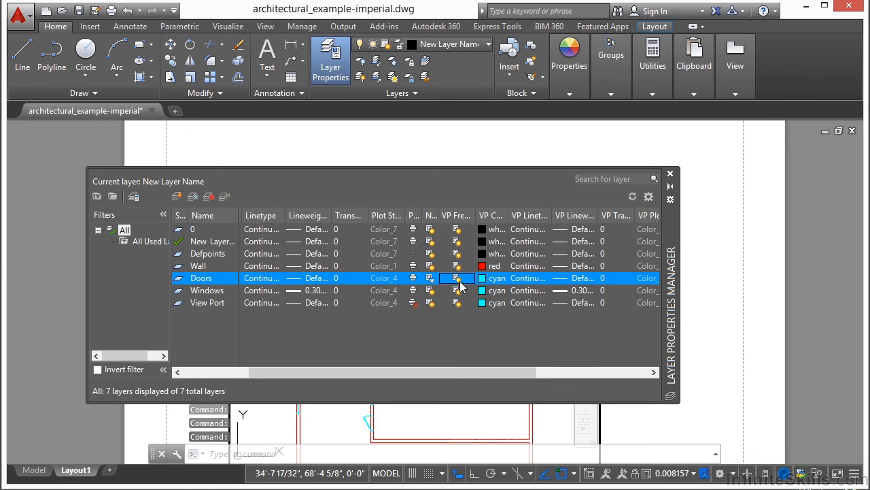
left_click(670, 173)
Step: Enlarge the plan inside the viewport around an interior door, then leave the viewport and return to the full model space drawing
scroll(402, 283, "up", 2)
scroll(364, 276, "up", 4)
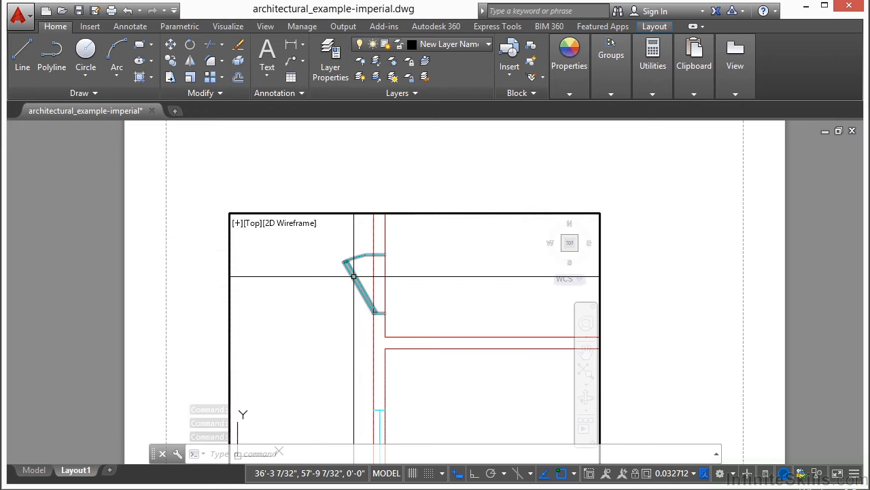
double_click(680, 196)
scroll(354, 251, "down", 4)
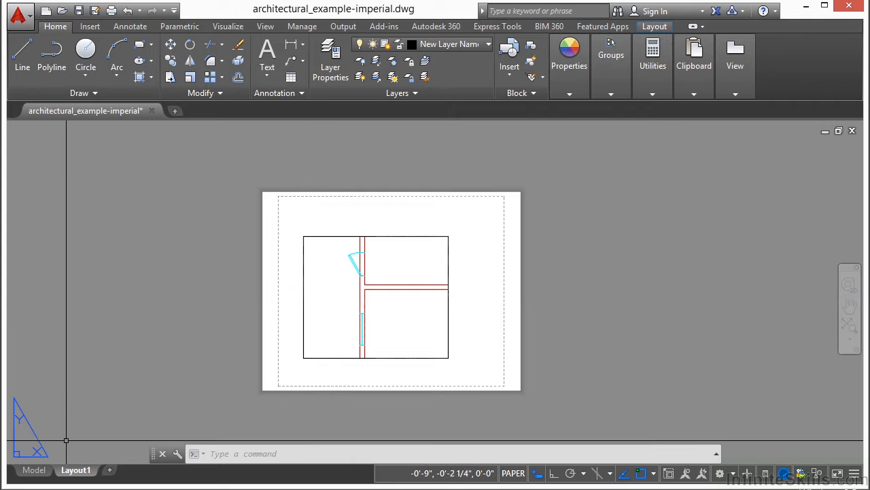
left_click(33, 470)
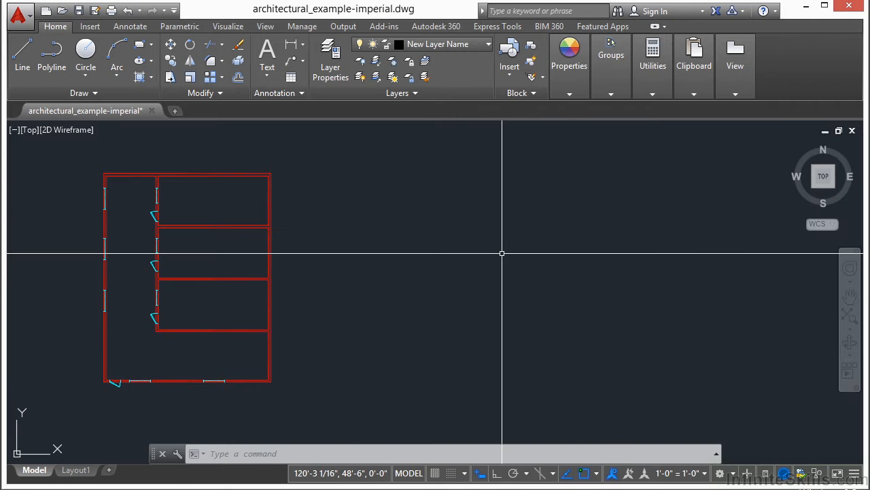